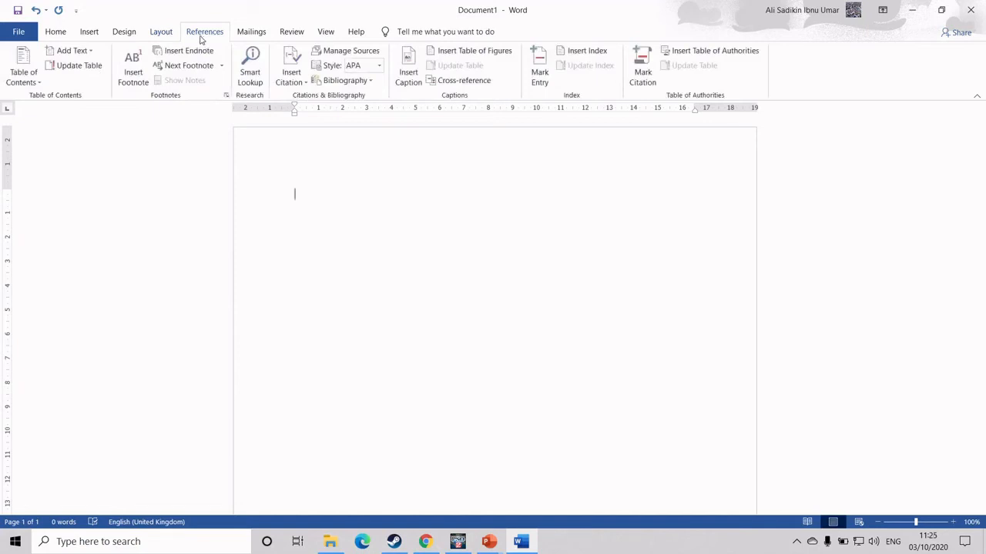
Look through the command groups available in the ribbon, from Home and Insert through to Help
key("alt")
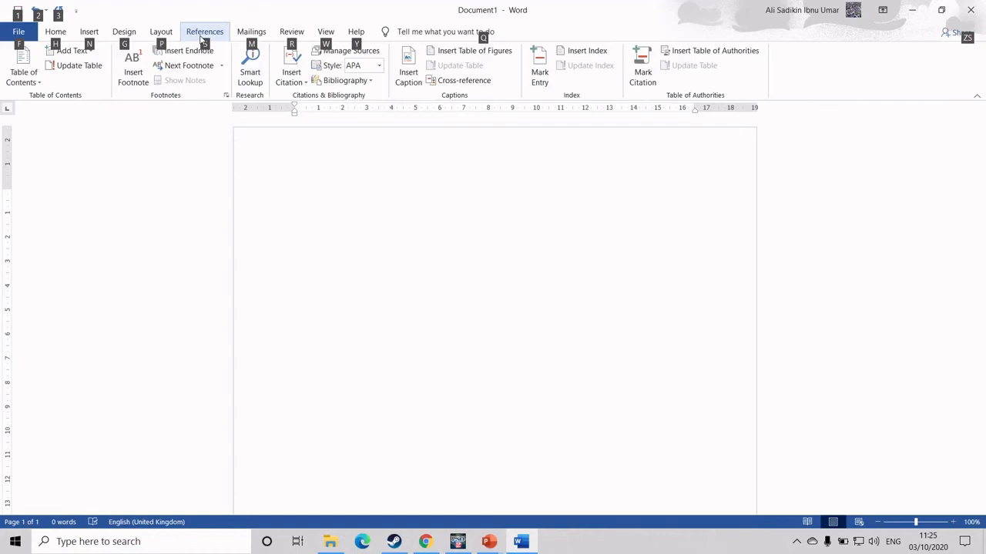
key("h")
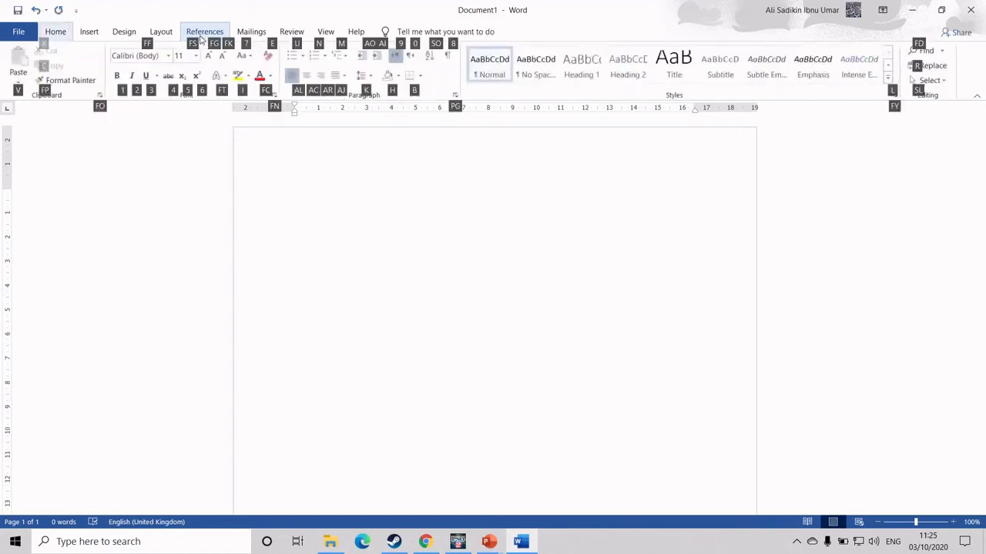
left_click(90, 31)
left_click(117, 33)
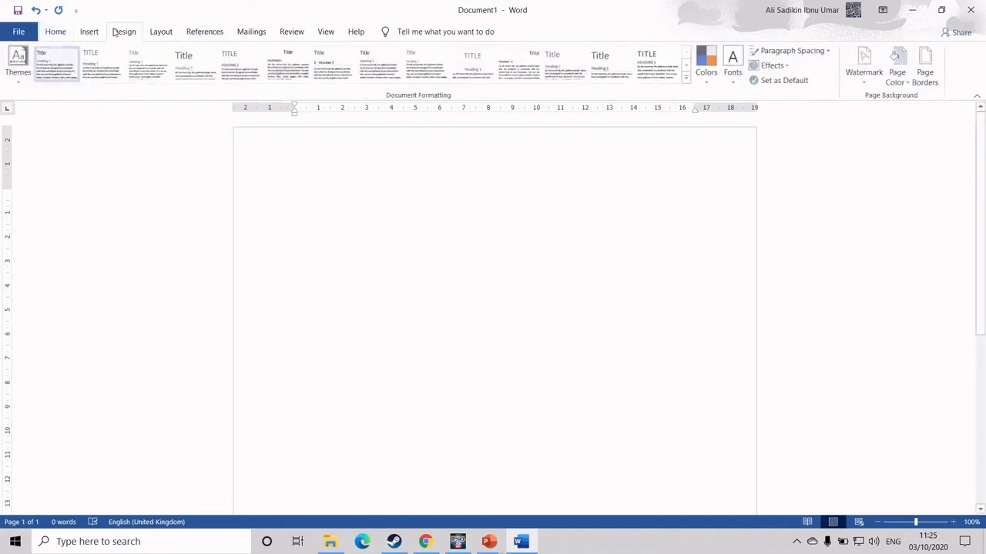
left_click(161, 32)
left_click(204, 32)
left_click(251, 31)
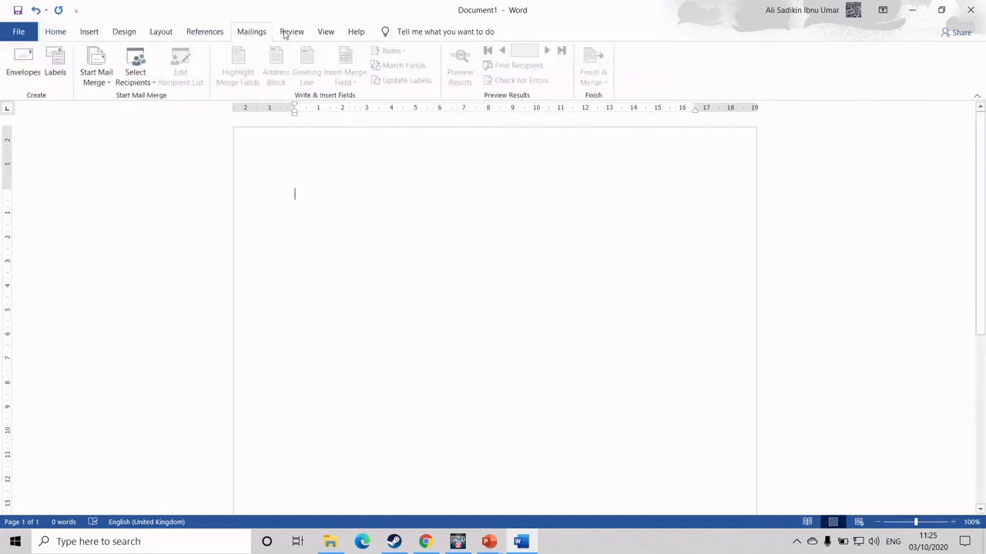
left_click(292, 32)
left_click(325, 31)
left_click(356, 31)
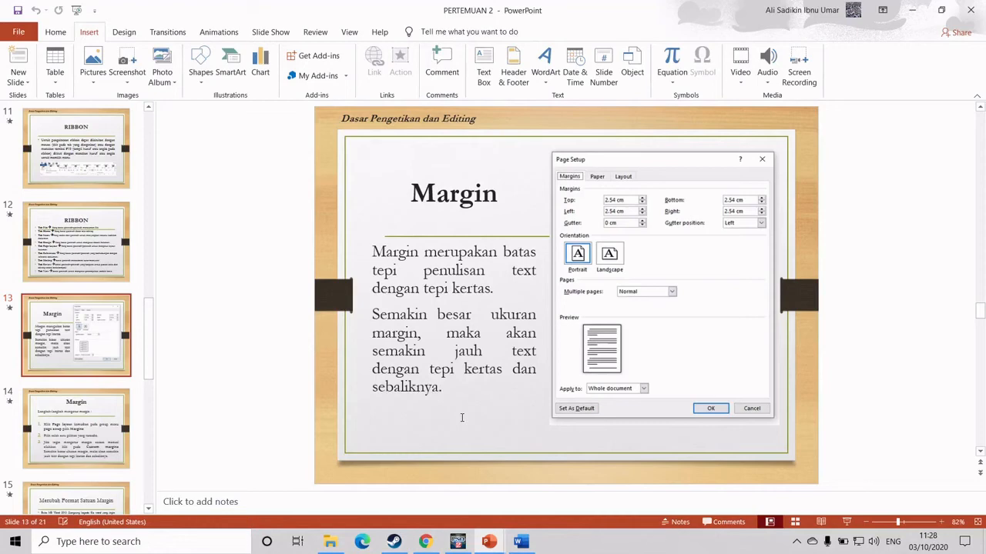
Switch to Word and view the document's margin settings in Page Setup, closing the dialog without changes
key("alt+Tab")
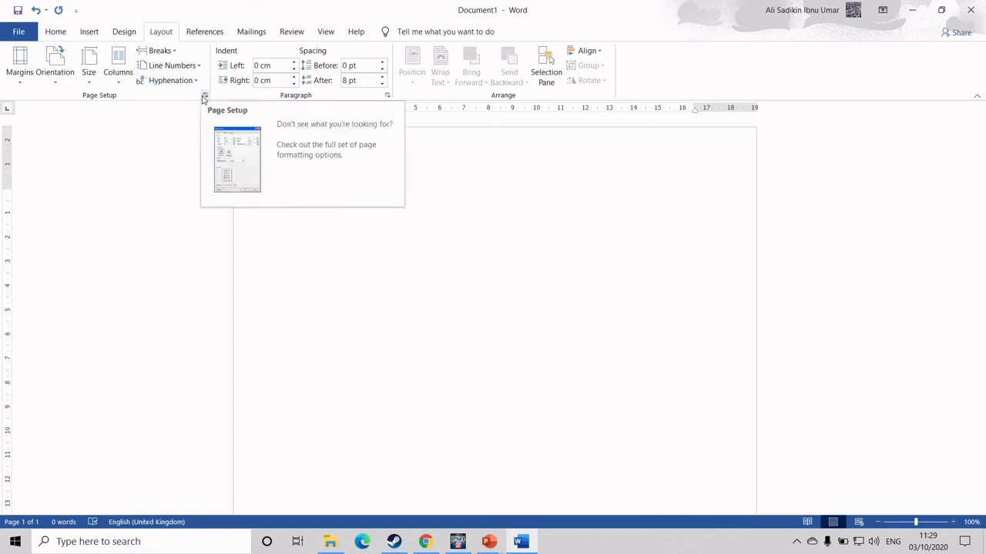
left_click(205, 95)
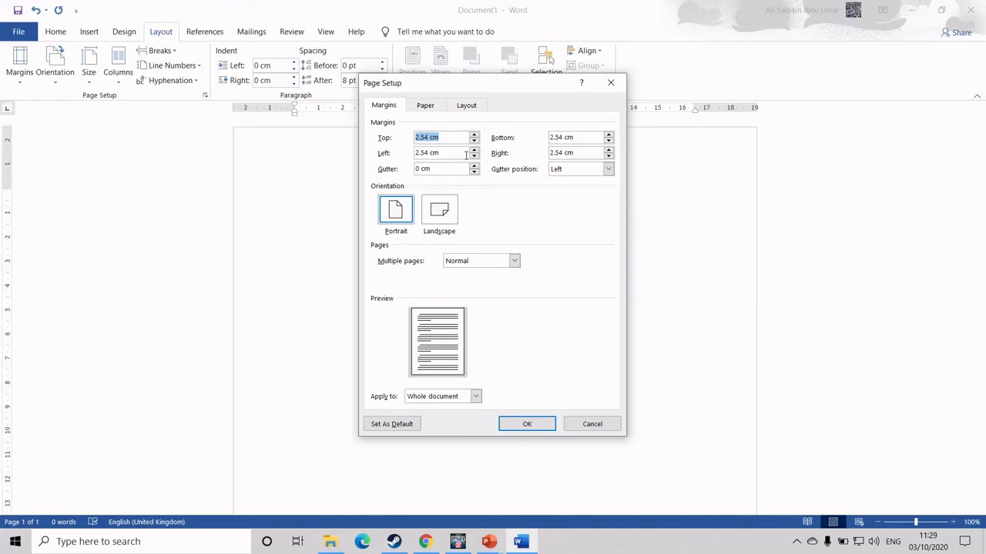
left_click(578, 428)
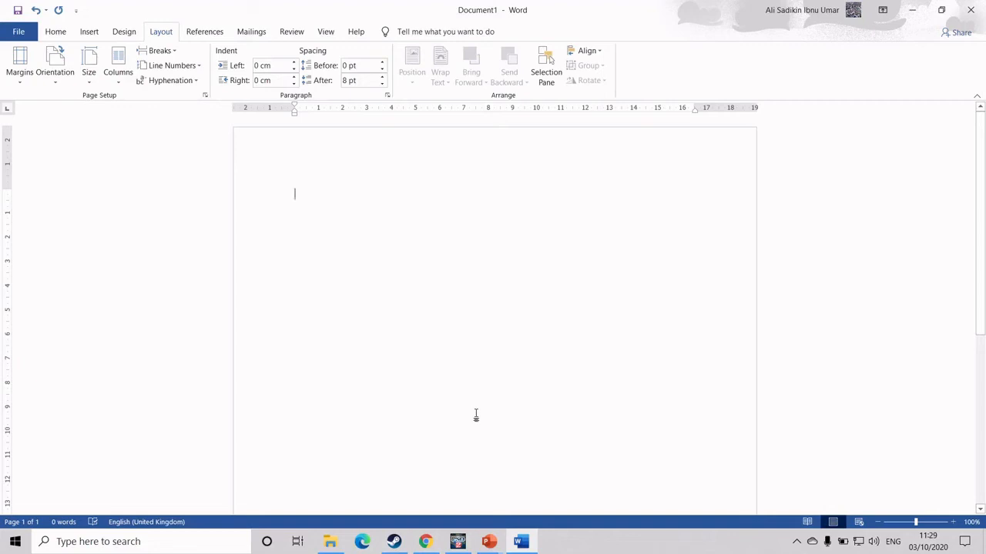
Examine the measurement unit choices in Word's advanced display options and close the options without changes
left_click(18, 32)
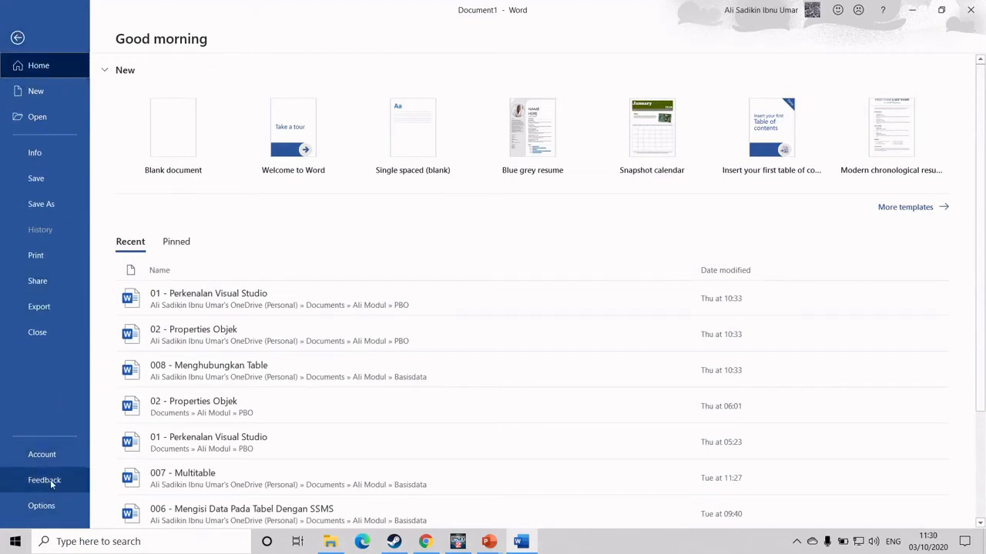
left_click(46, 506)
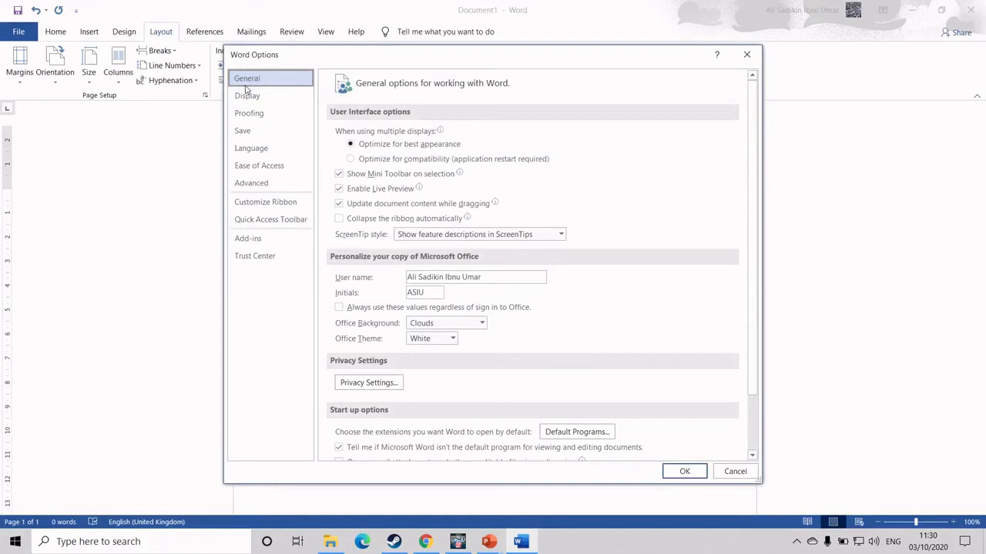
left_click(252, 184)
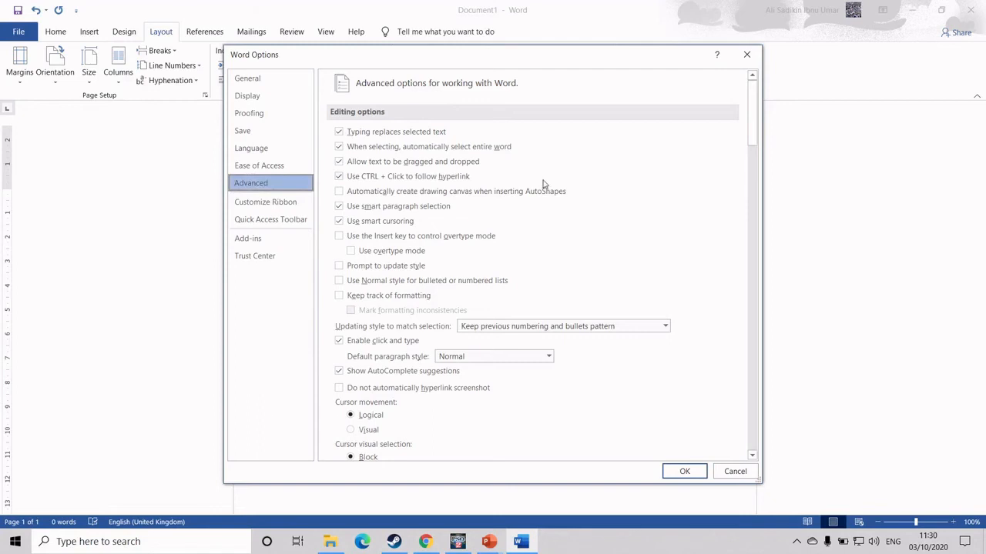
scroll(543, 185, "down", 10)
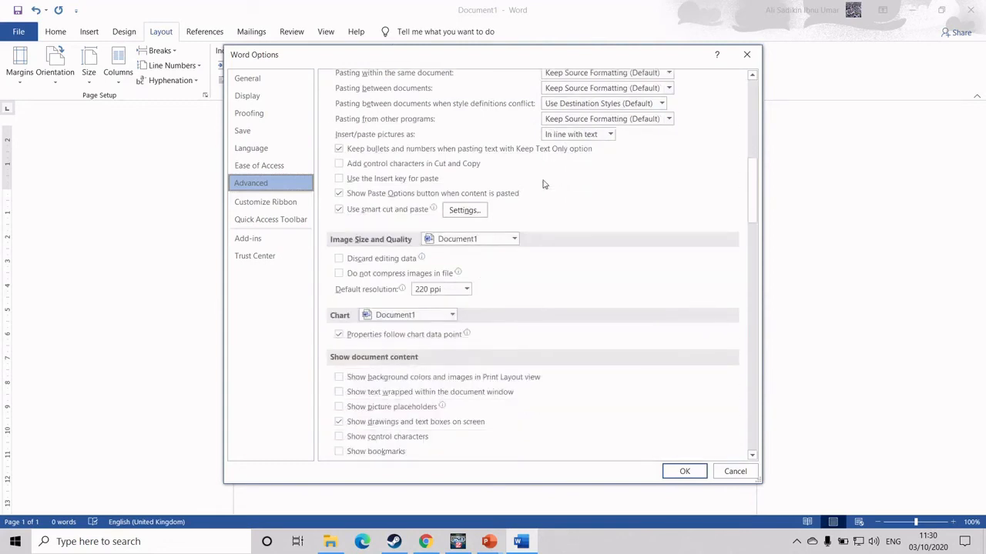
scroll(542, 185, "down", 10)
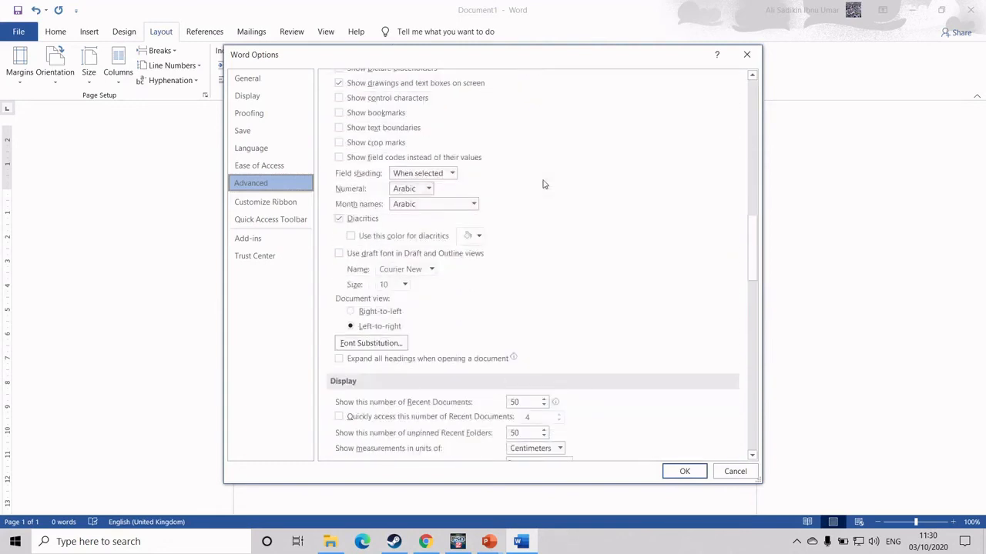
scroll(543, 185, "down", 10)
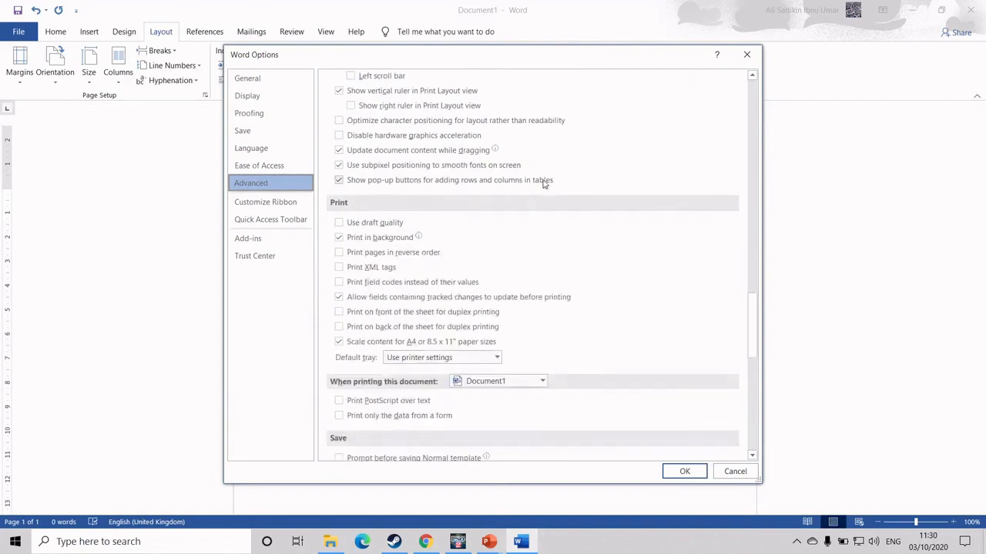
scroll(543, 183, "down", 10)
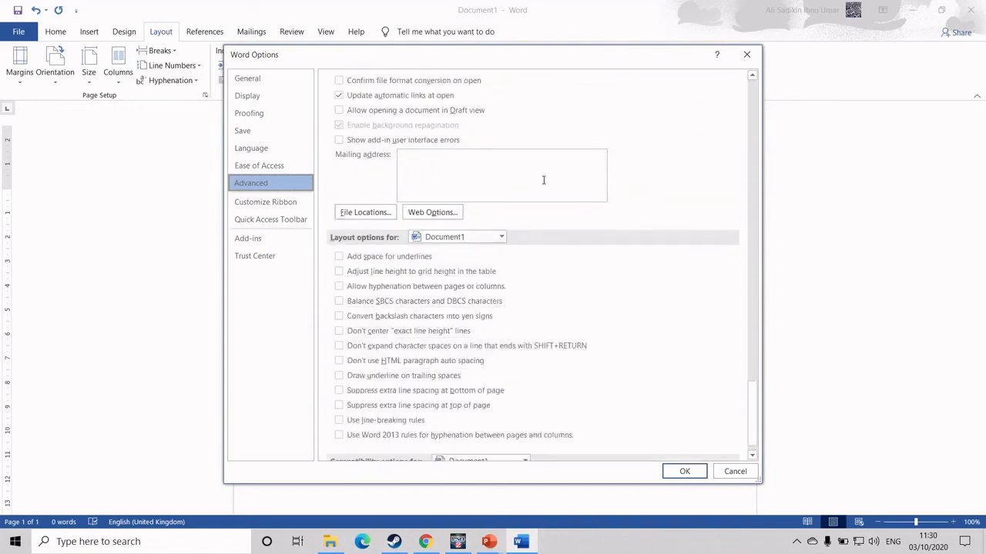
left_click_drag(750, 400, 766, 268)
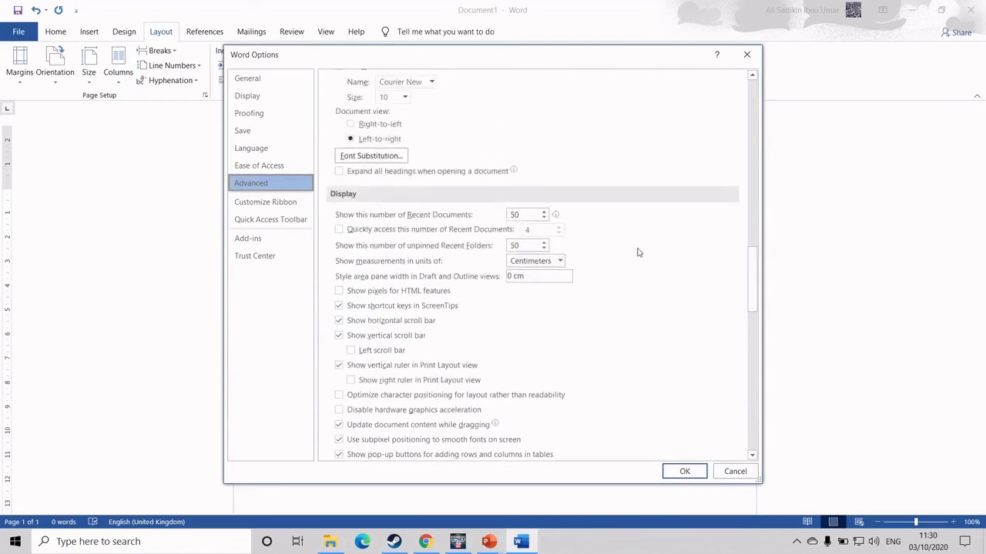
left_click(558, 261)
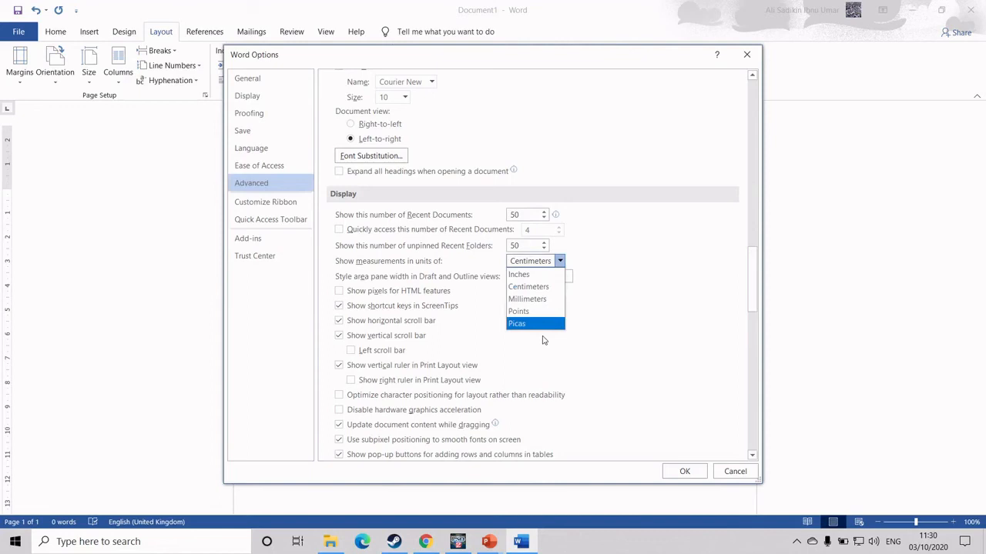
left_click(656, 291)
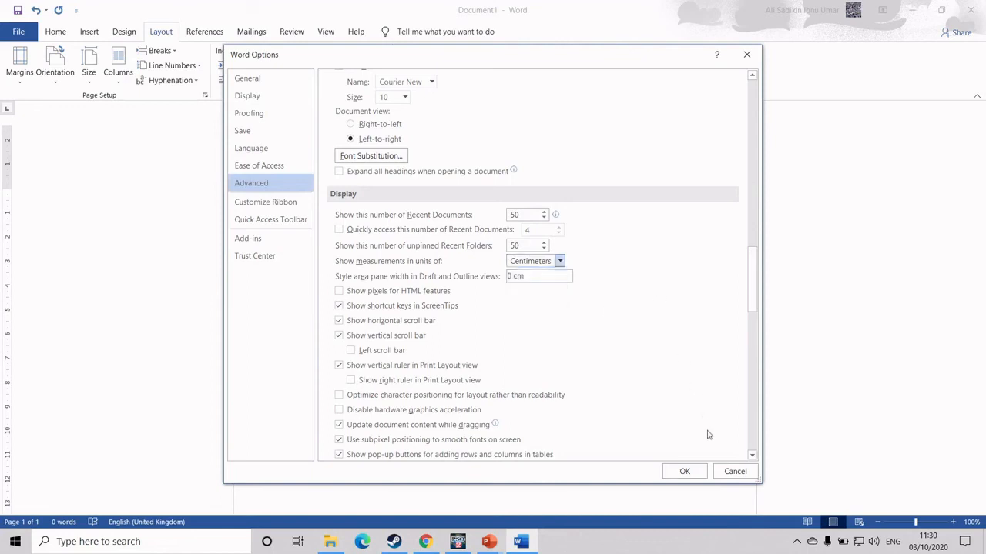
left_click(727, 472)
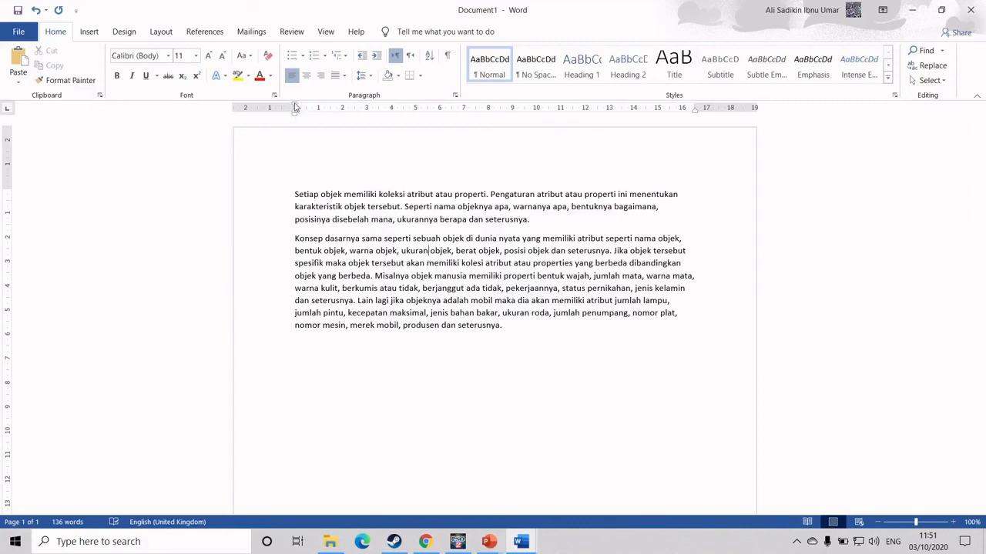
Adjust the second paragraph's first-line, hanging and left indents to give about a 0.5 cm hanging indent, and bring its right indent in to about 15 cm
left_click_drag(295, 107, 338, 109)
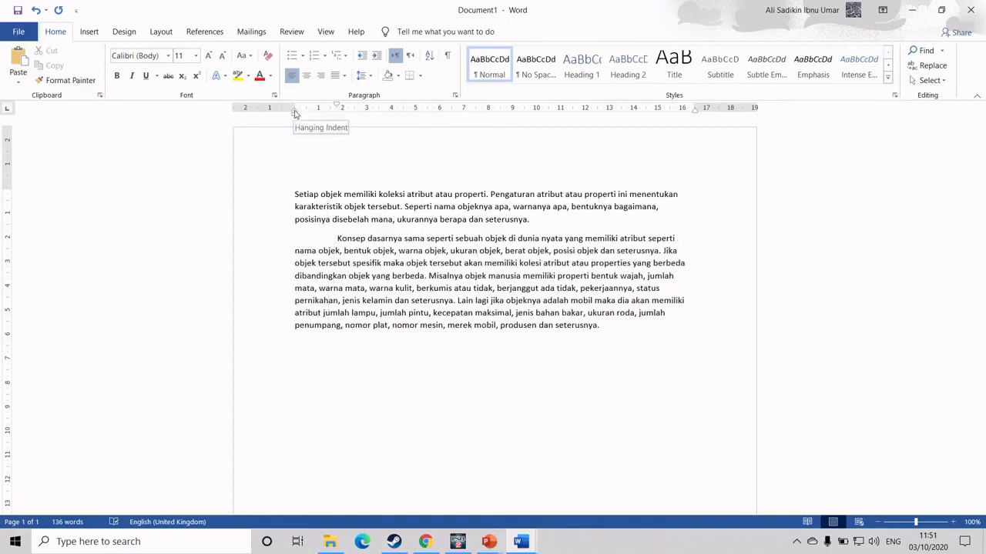
mouse_move(295, 114)
left_mouse_down()
mouse_move(334, 118)
mouse_move(336, 109)
mouse_move(297, 108)
mouse_move(325, 107)
left_mouse_up()
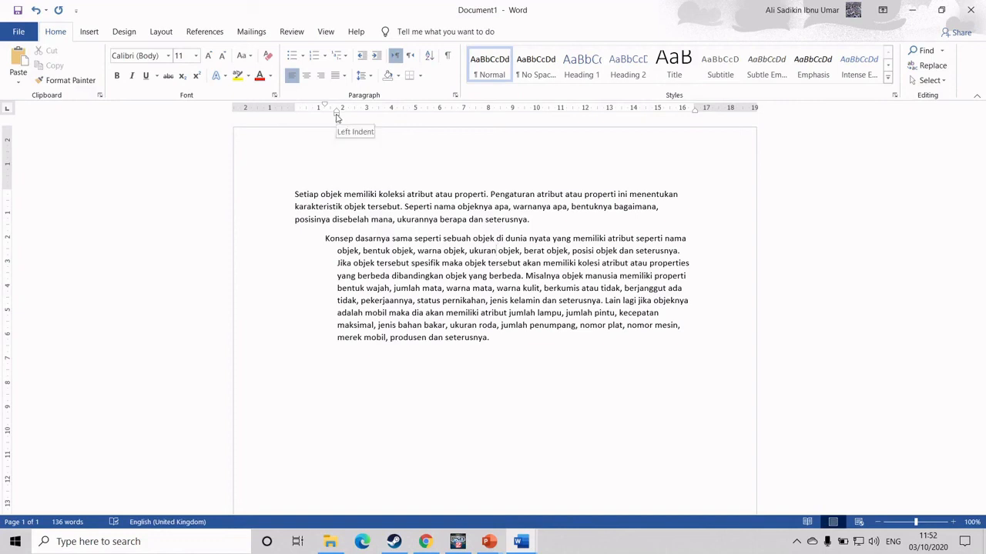
left_click_drag(336, 117, 309, 116)
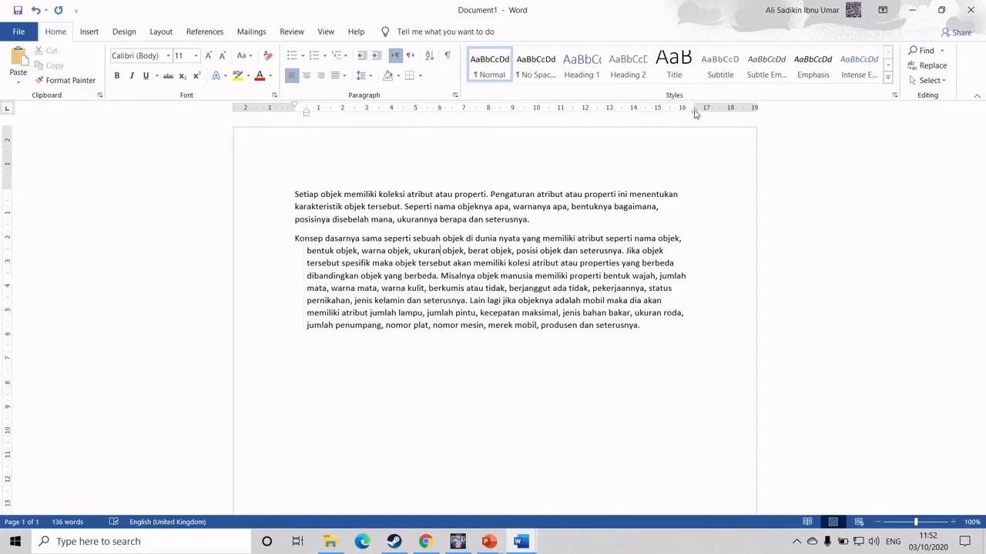
mouse_move(696, 113)
left_mouse_down()
mouse_move(599, 115)
mouse_move(657, 114)
left_mouse_up()
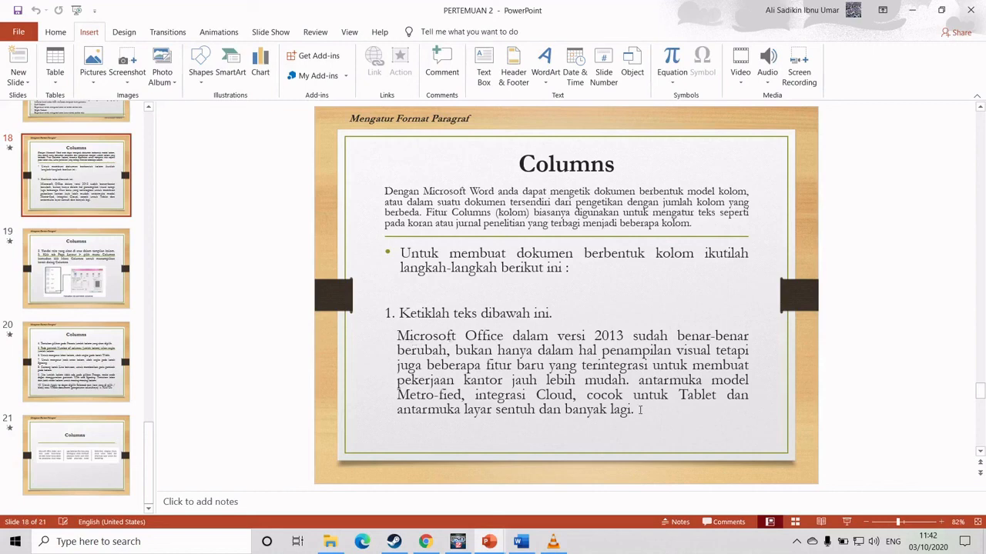
Switch to Word and format the paragraph under the "Columns" heading as three equal columns with a line between, applied to the selected text
key("alt+Tab")
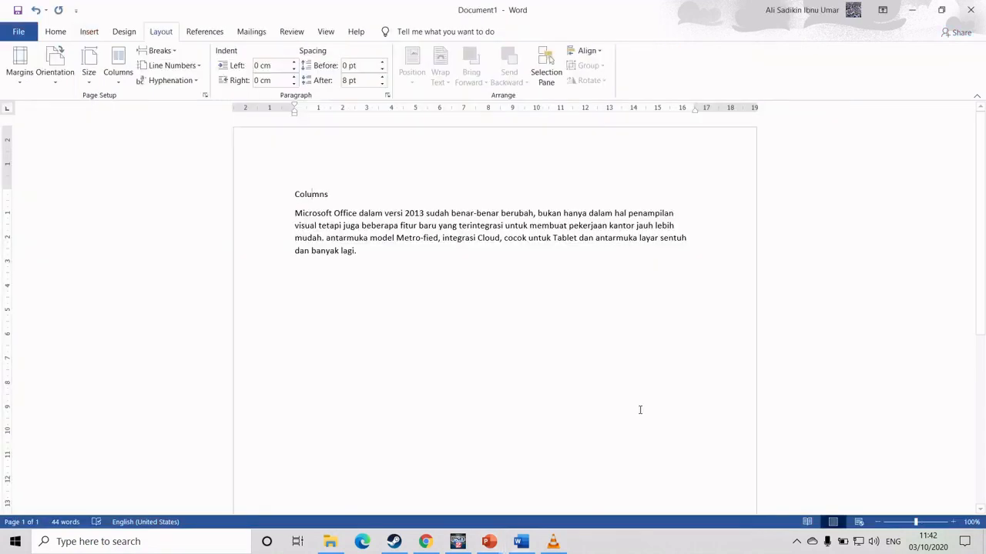
triple_click(442, 238)
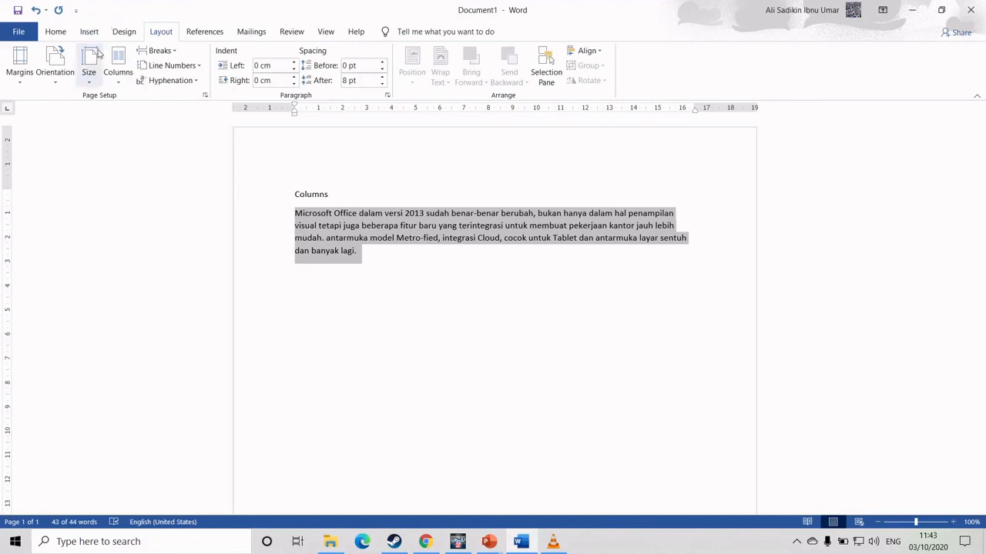
left_click(119, 77)
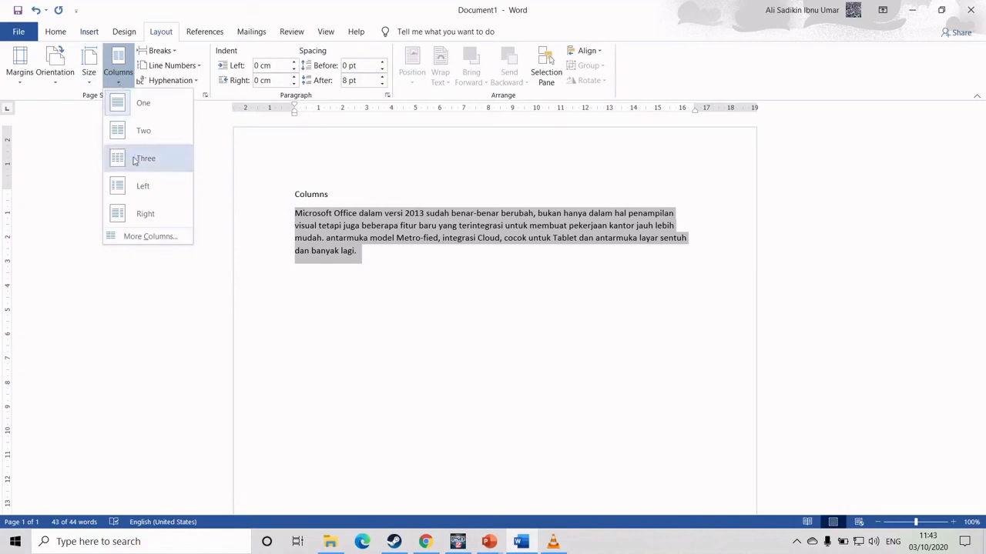
left_click(146, 236)
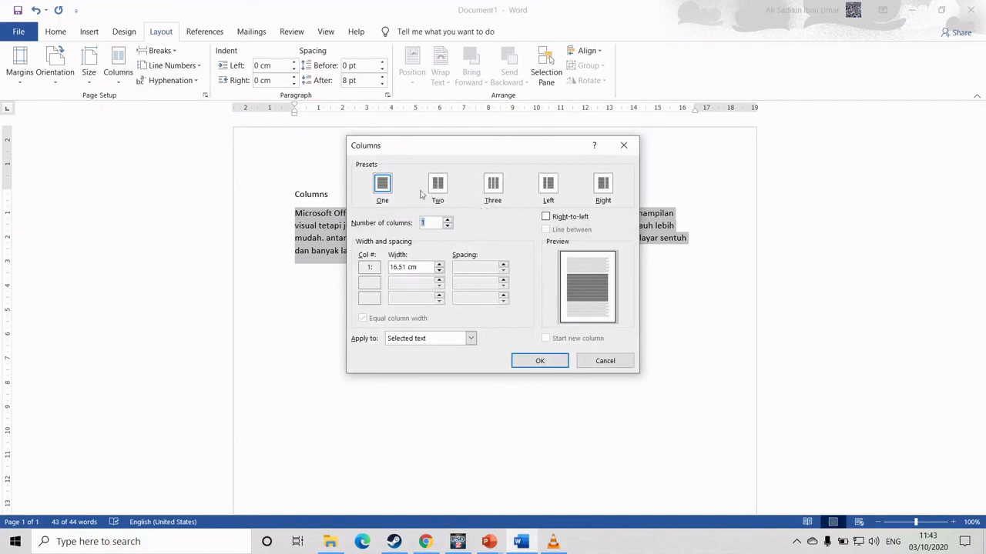
left_click(493, 185)
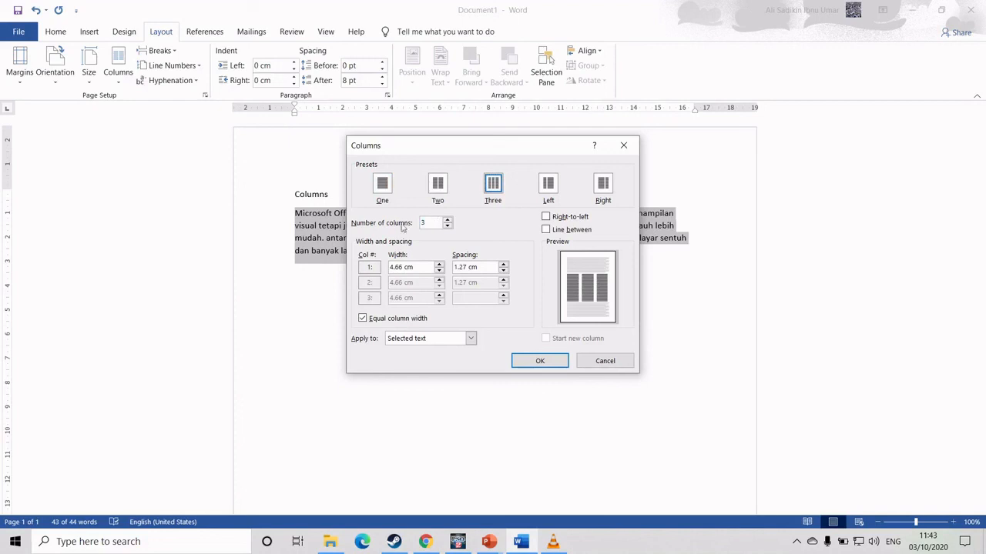
left_click(547, 231)
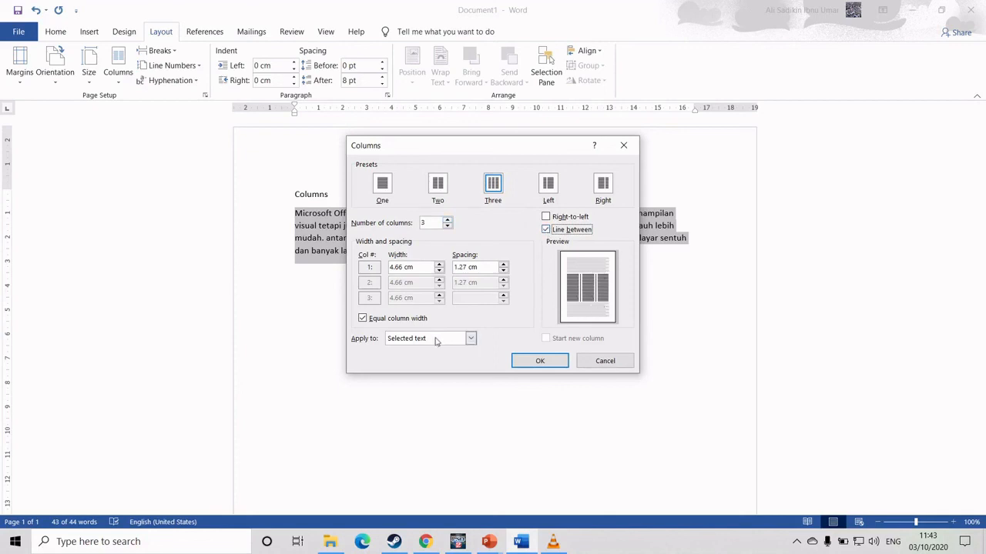
left_click(412, 340)
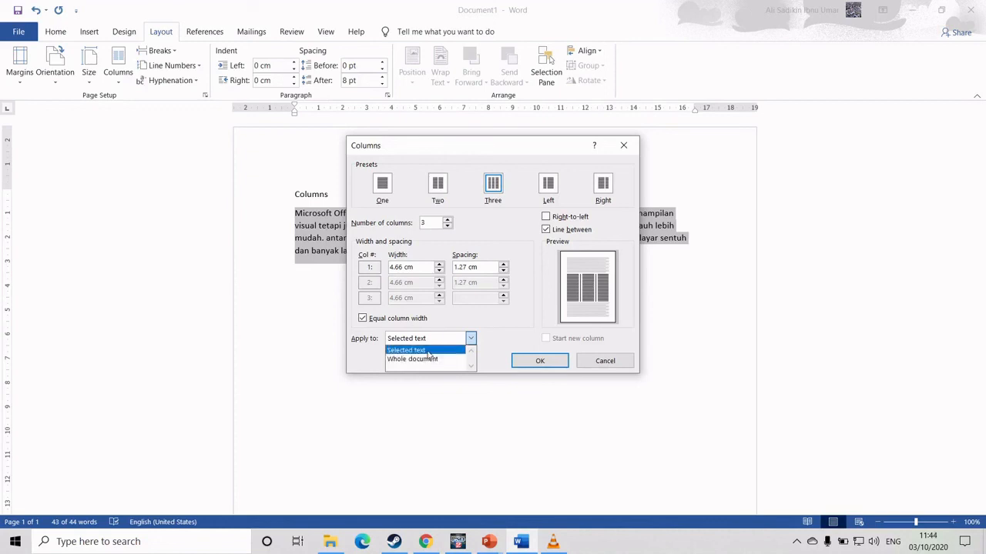
left_click(428, 354)
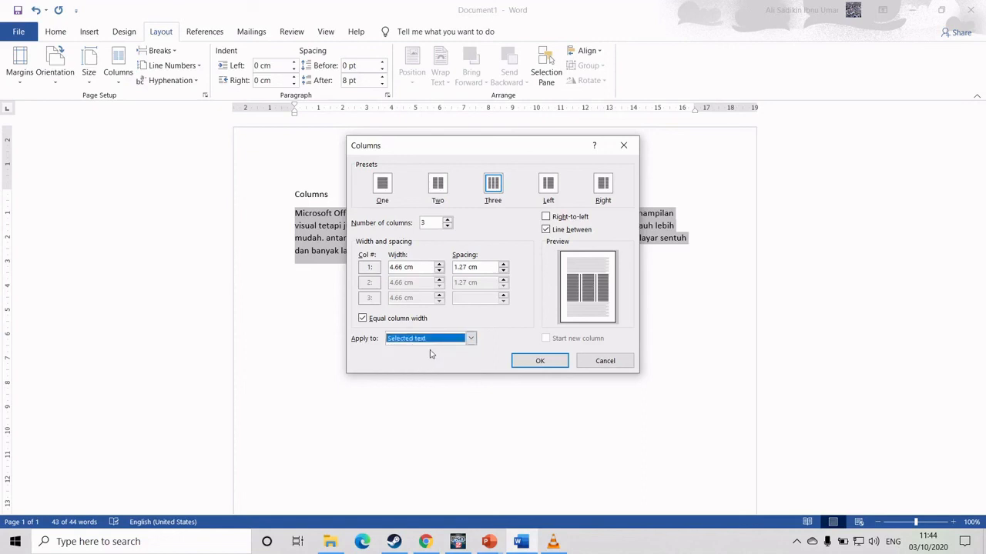
left_click(530, 362)
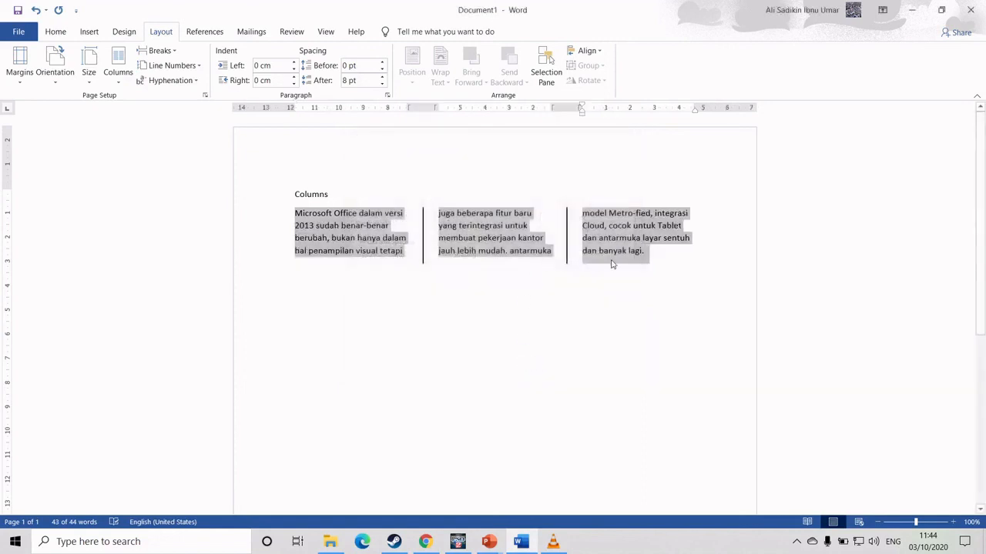